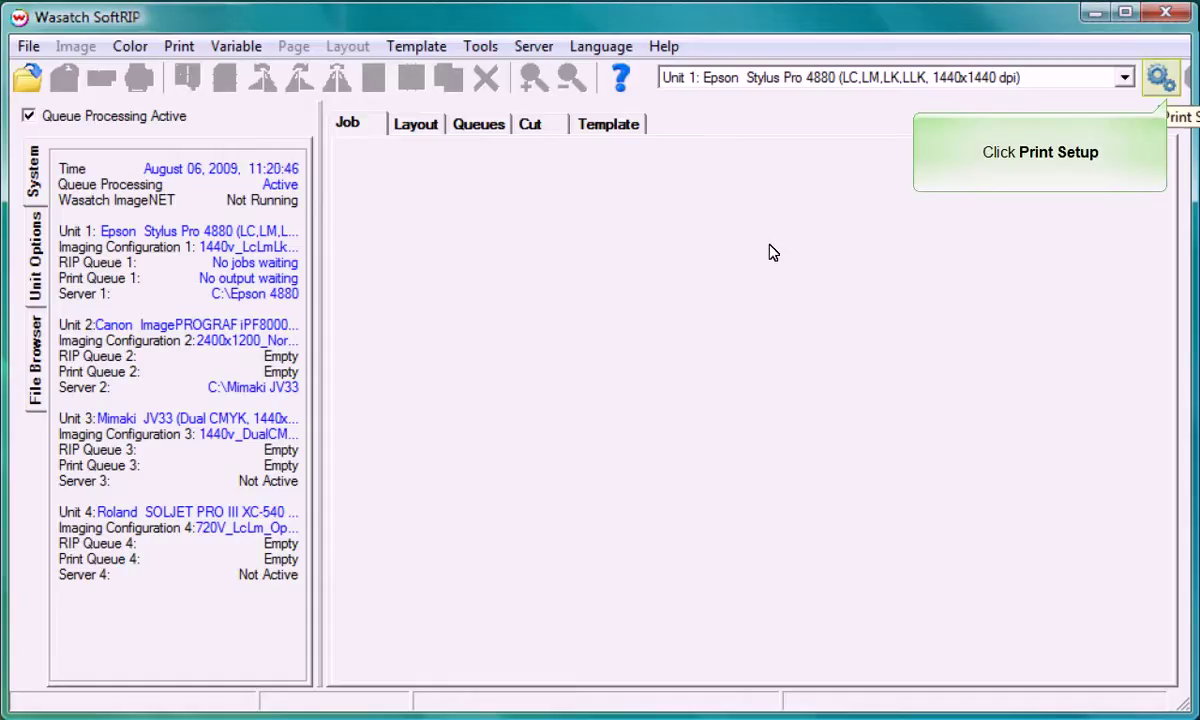
Set Print Unit 1's imaging configuration to none and open it for editing.
{"action": "left_click", "coordinate": [1160, 86]}
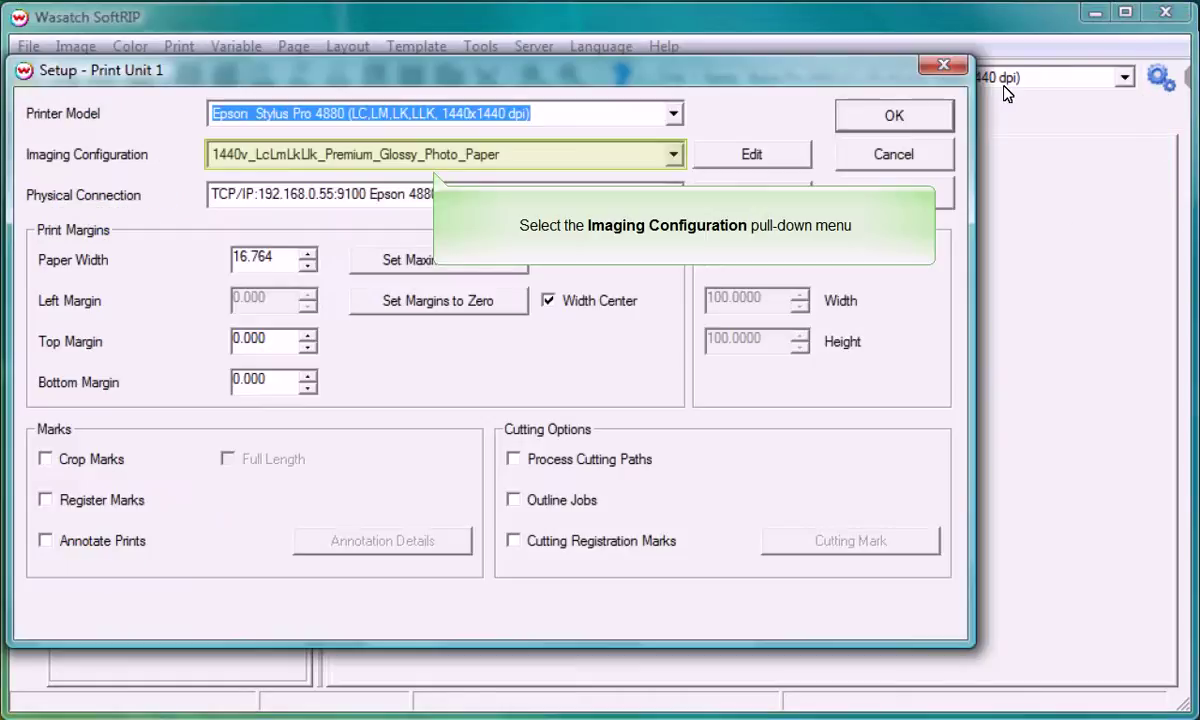
{"action": "left_click", "coordinate": [674, 156]}
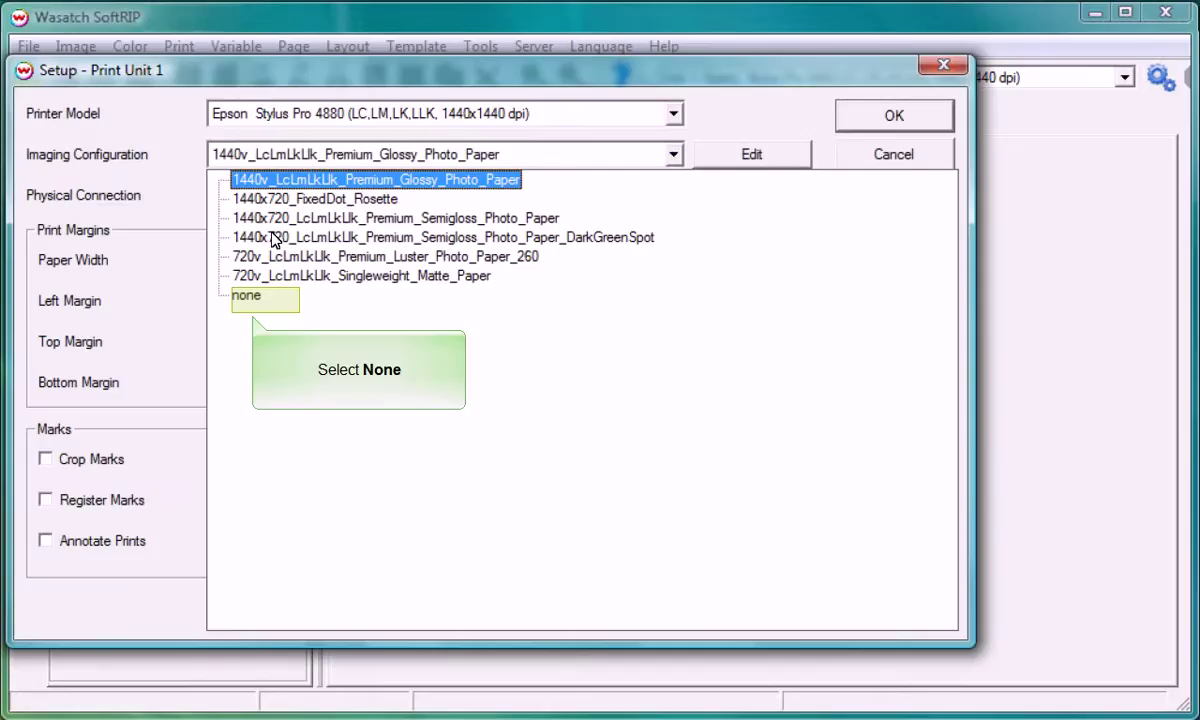
{"action": "left_click", "coordinate": [247, 297]}
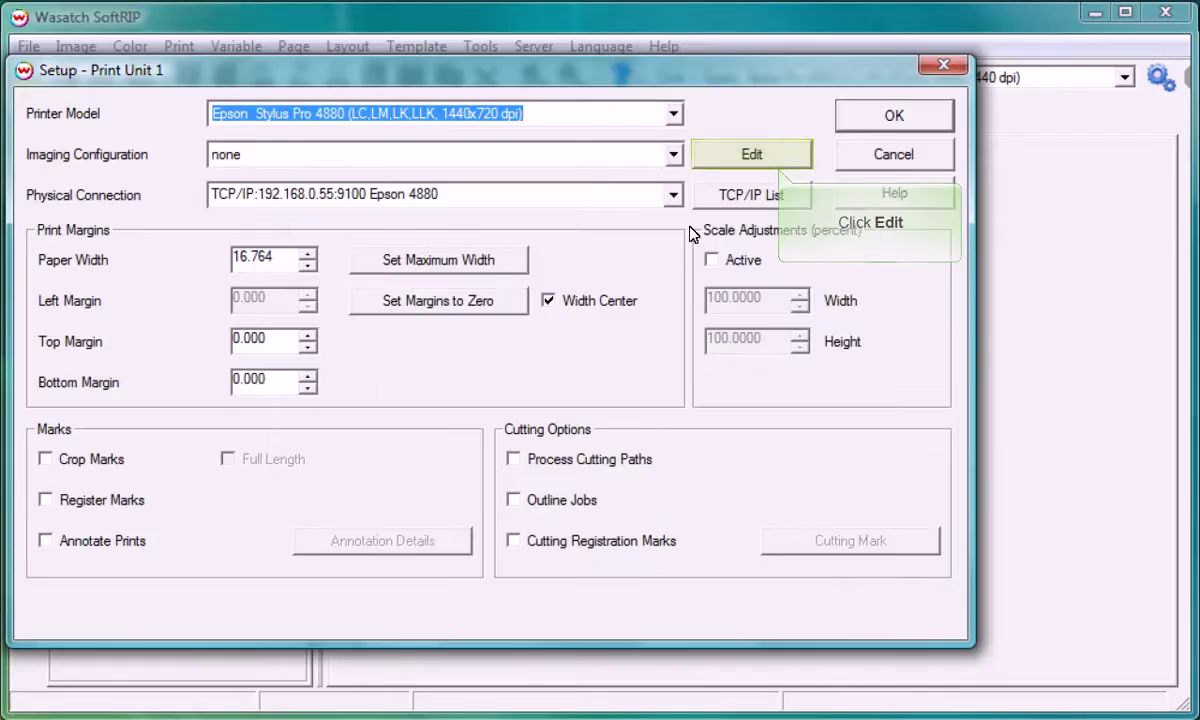
{"action": "left_click", "coordinate": [731, 163]}
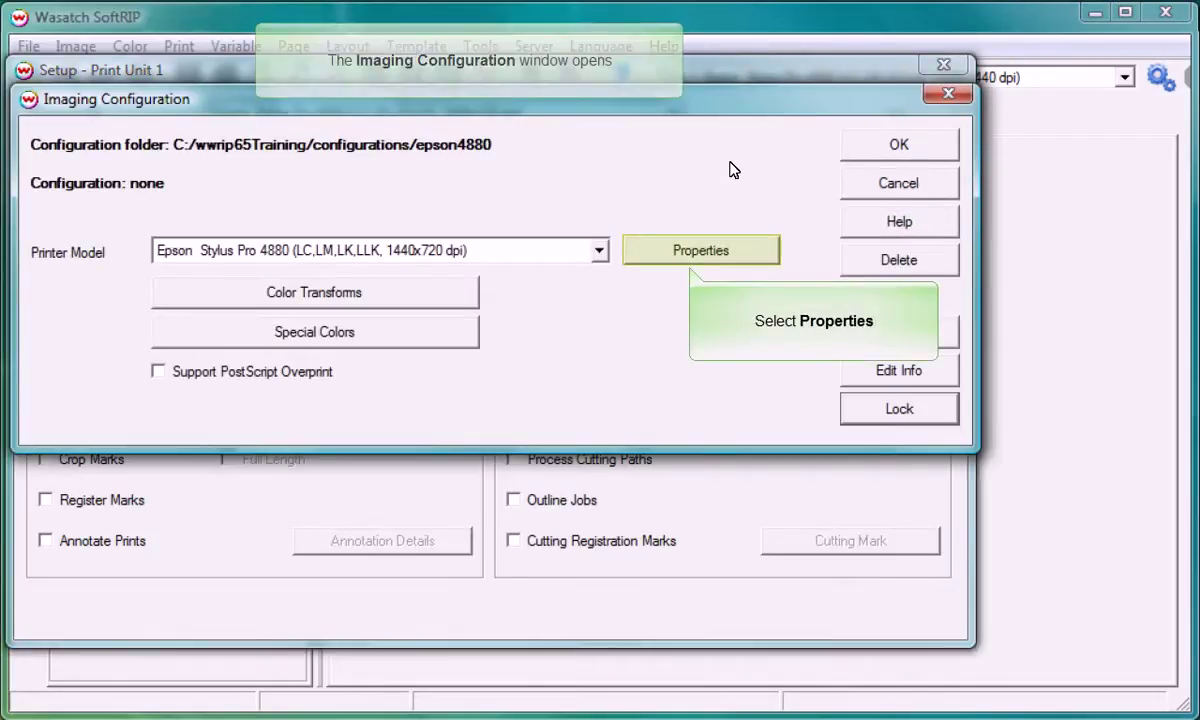
Set the Epson Stylus Pro 4880 to the mono 1440x720 dpi print mode with Fixed Dot (7pl) dots.
{"action": "left_click", "coordinate": [711, 253]}
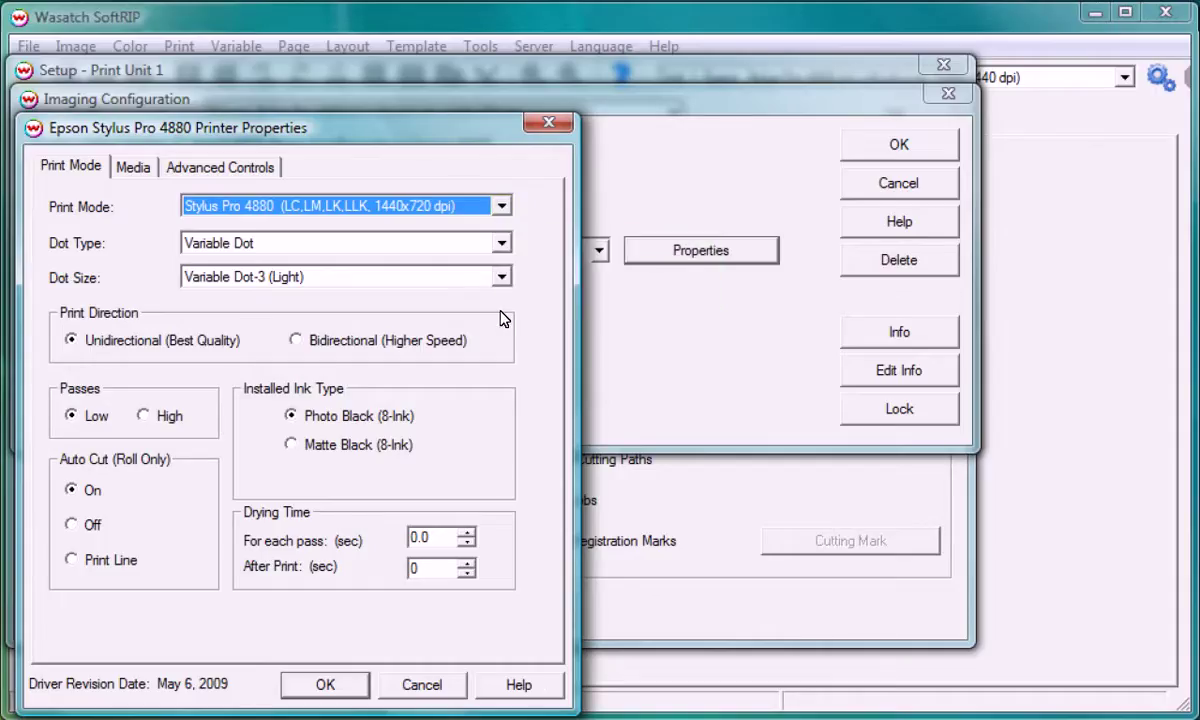
{"action": "left_click", "coordinate": [503, 208]}
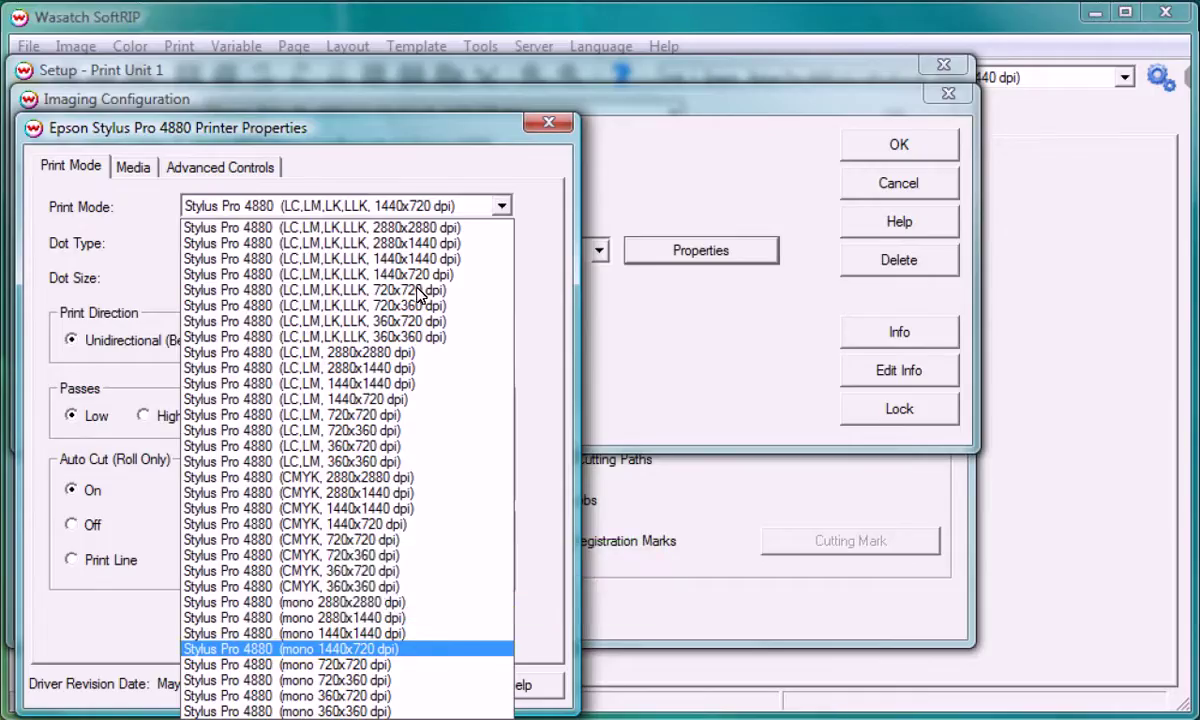
{"action": "left_click", "coordinate": [382, 650]}
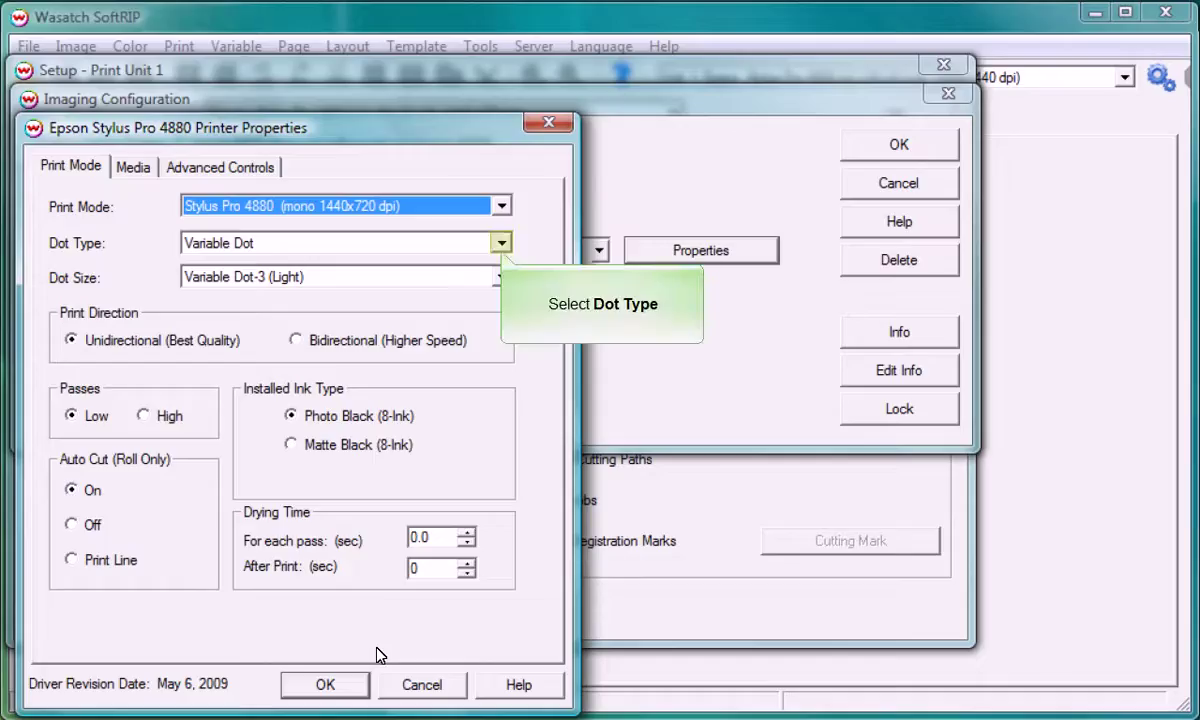
{"action": "left_click", "coordinate": [502, 245]}
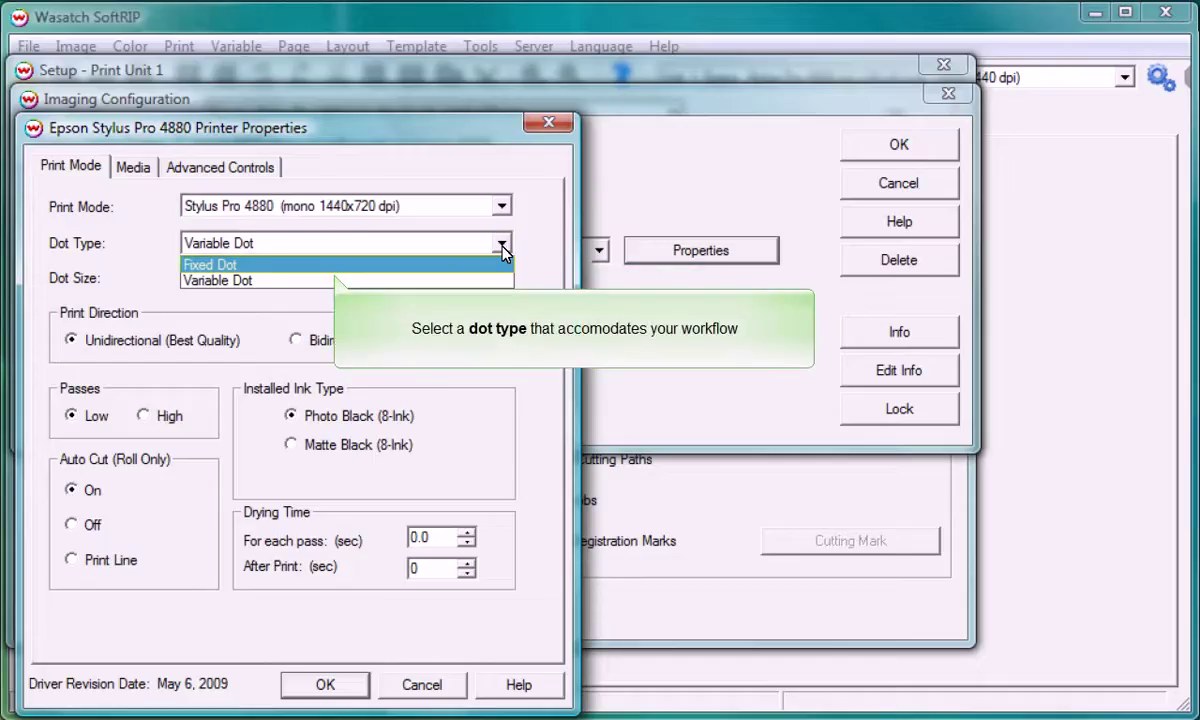
{"action": "left_click", "coordinate": [287, 265]}
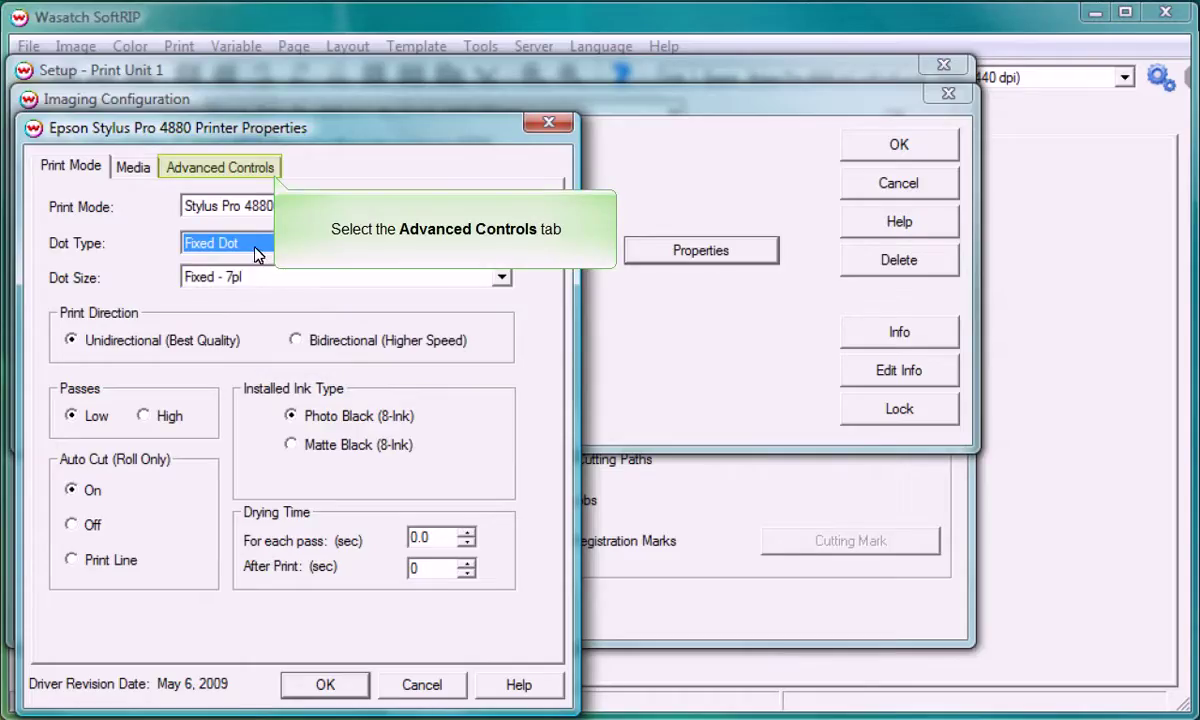
Enable Make Separations on RIP under Advanced Controls and accept the printer properties.
{"action": "left_click", "coordinate": [259, 170]}
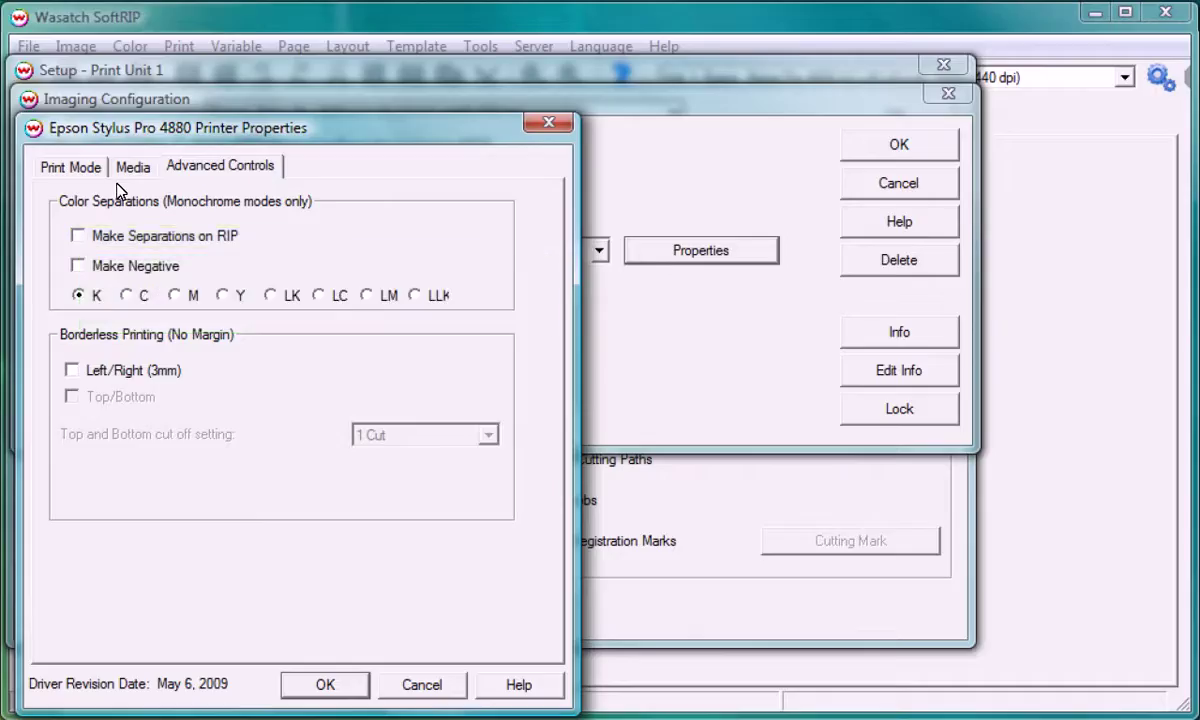
{"action": "left_click", "coordinate": [77, 238]}
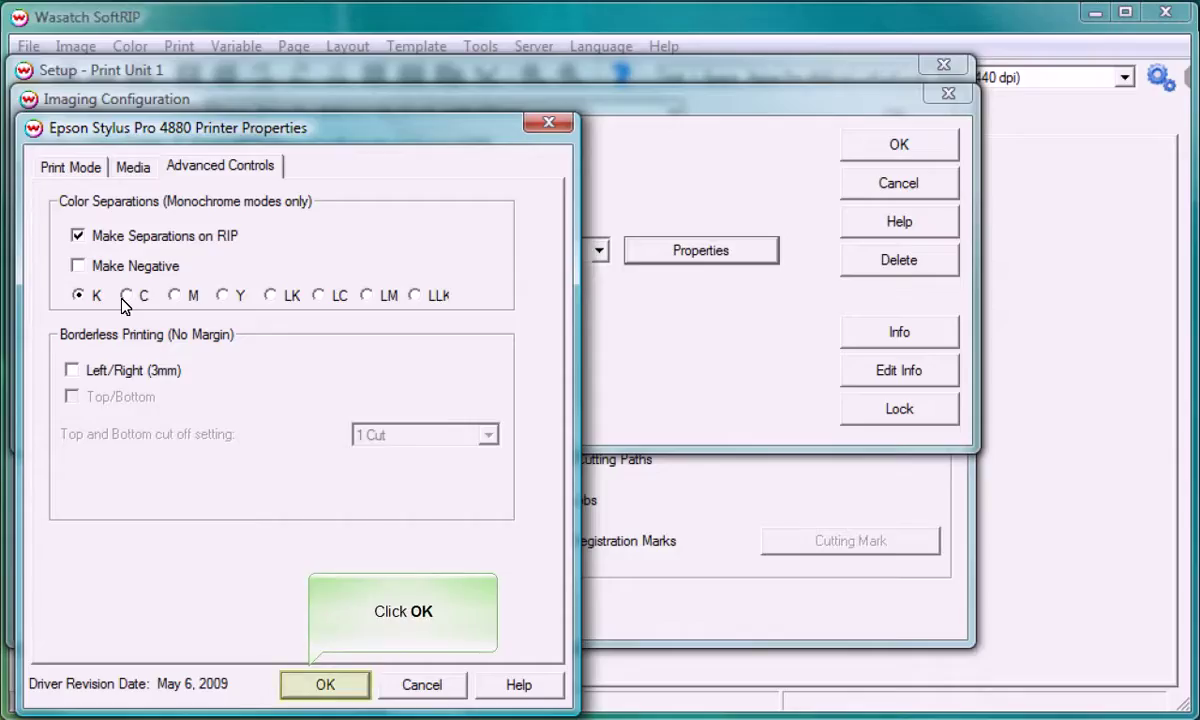
{"action": "left_click", "coordinate": [324, 685]}
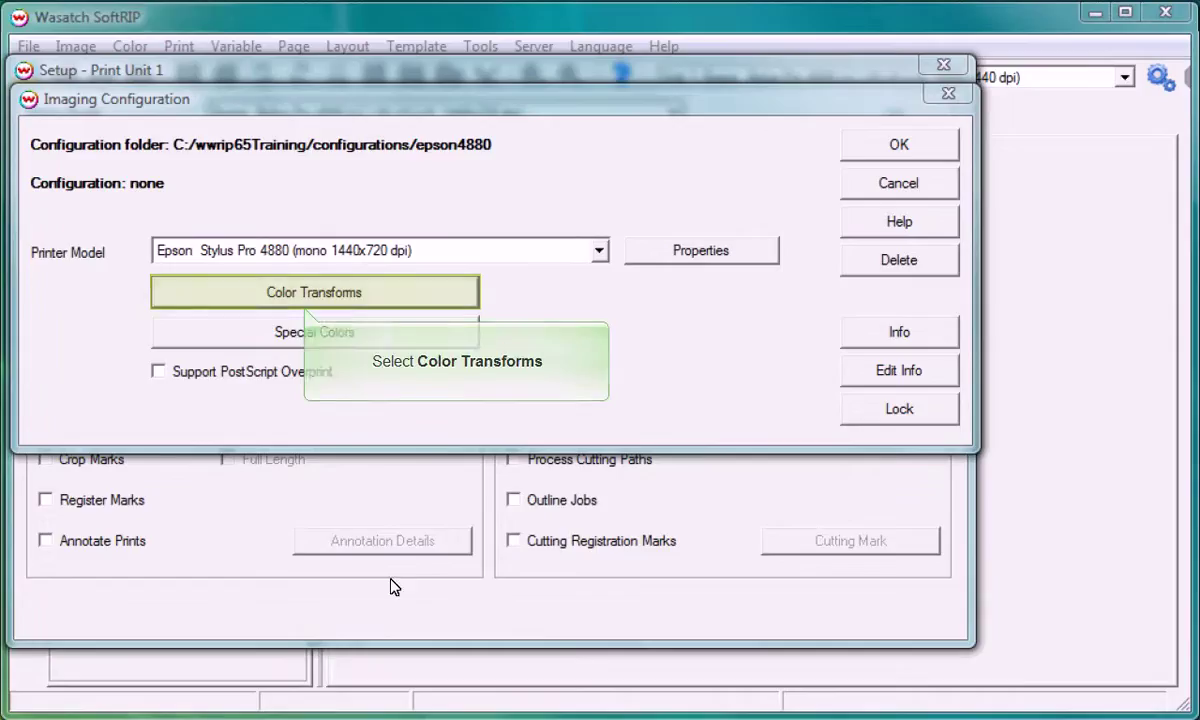
In Color Transforms, choose PostScript Screens halftoning and accept its default frequency of 55.
{"action": "left_click", "coordinate": [410, 296]}
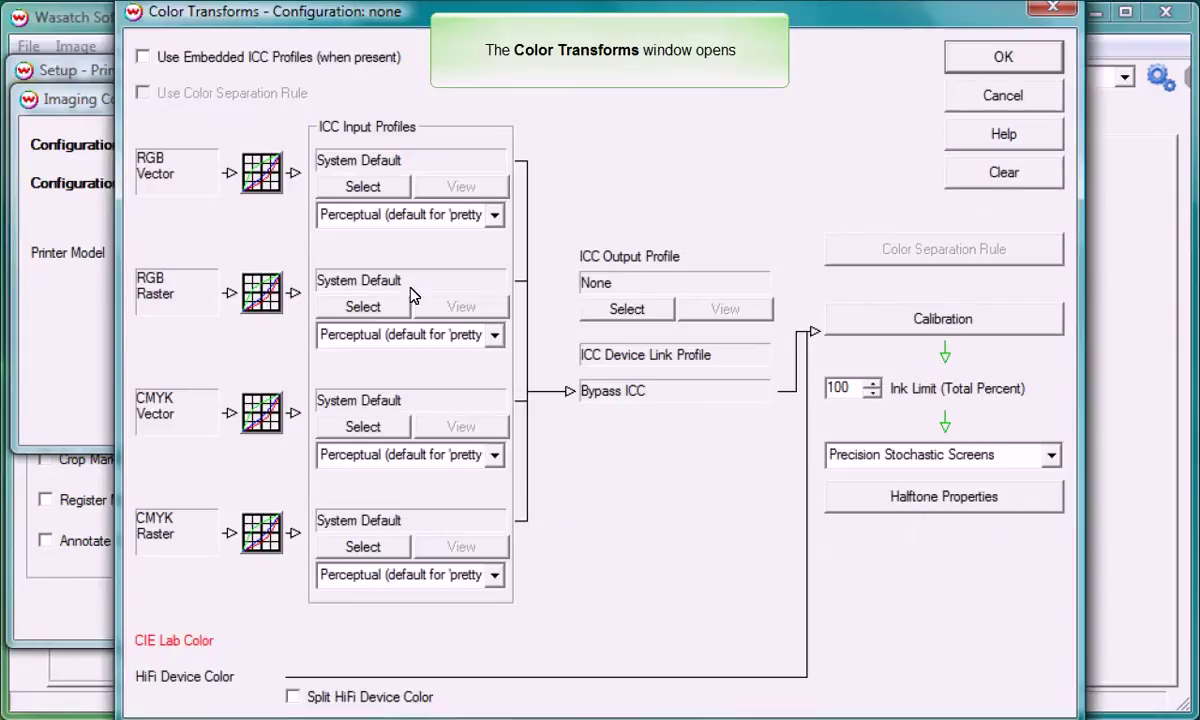
{"action": "left_click", "coordinate": [1052, 457]}
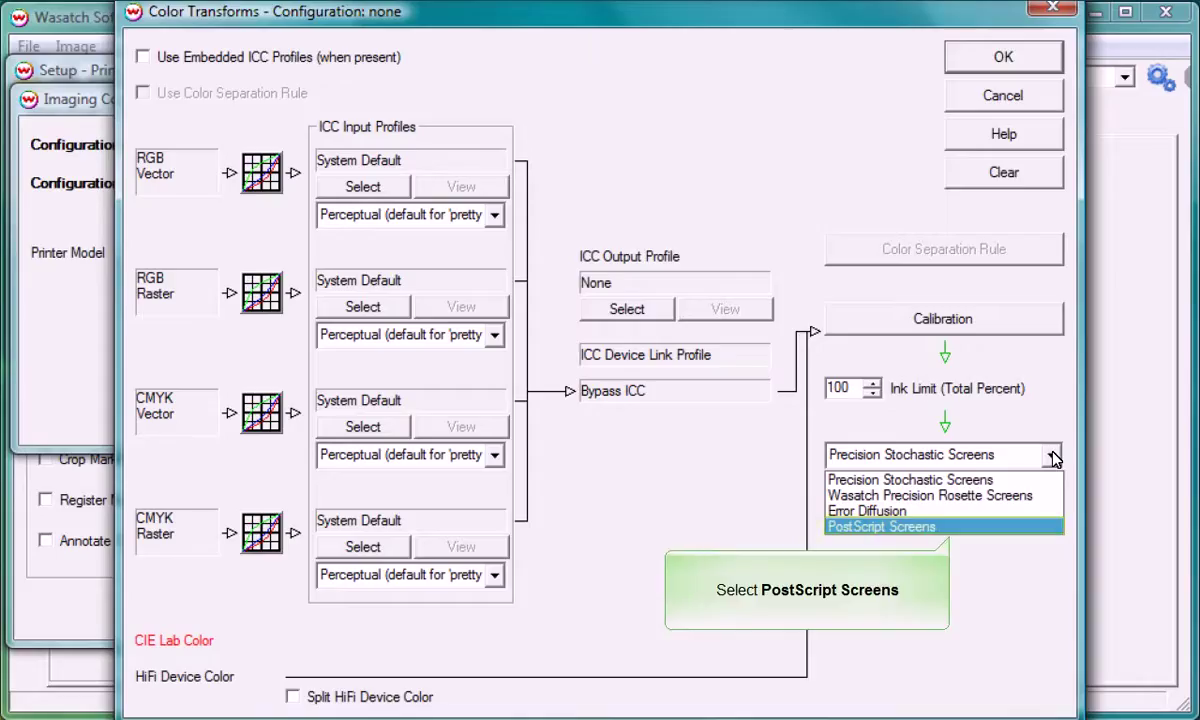
{"action": "left_click", "coordinate": [943, 527]}
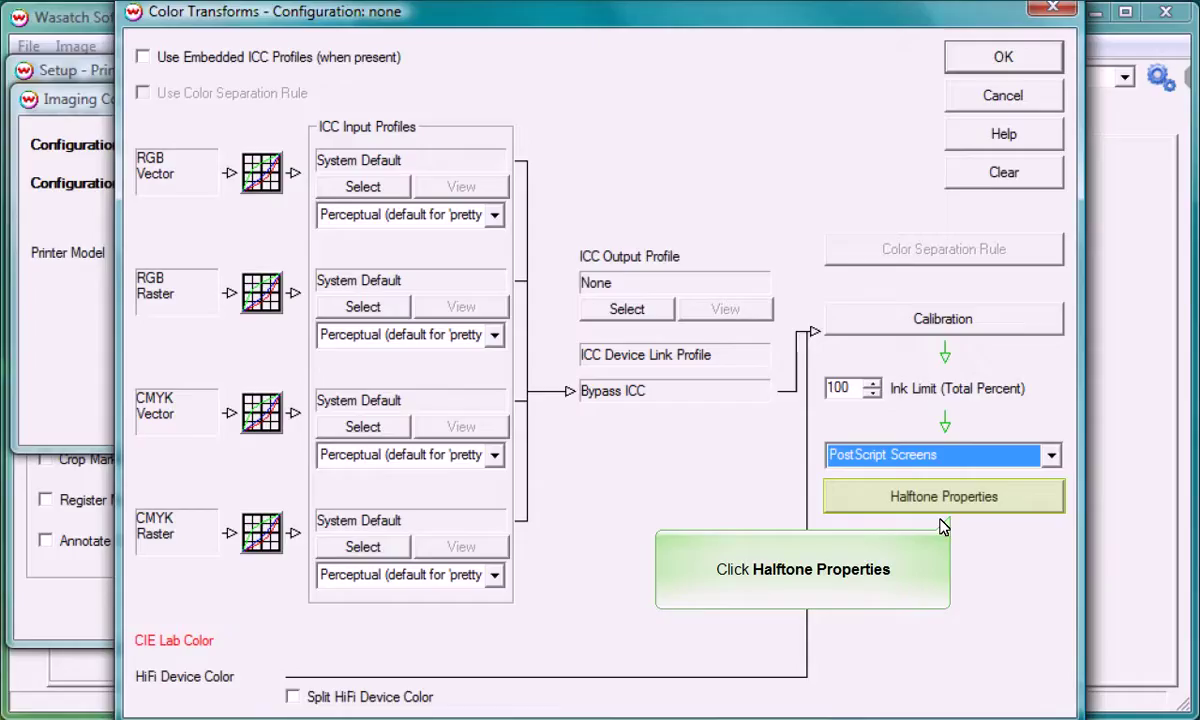
{"action": "left_click", "coordinate": [943, 500]}
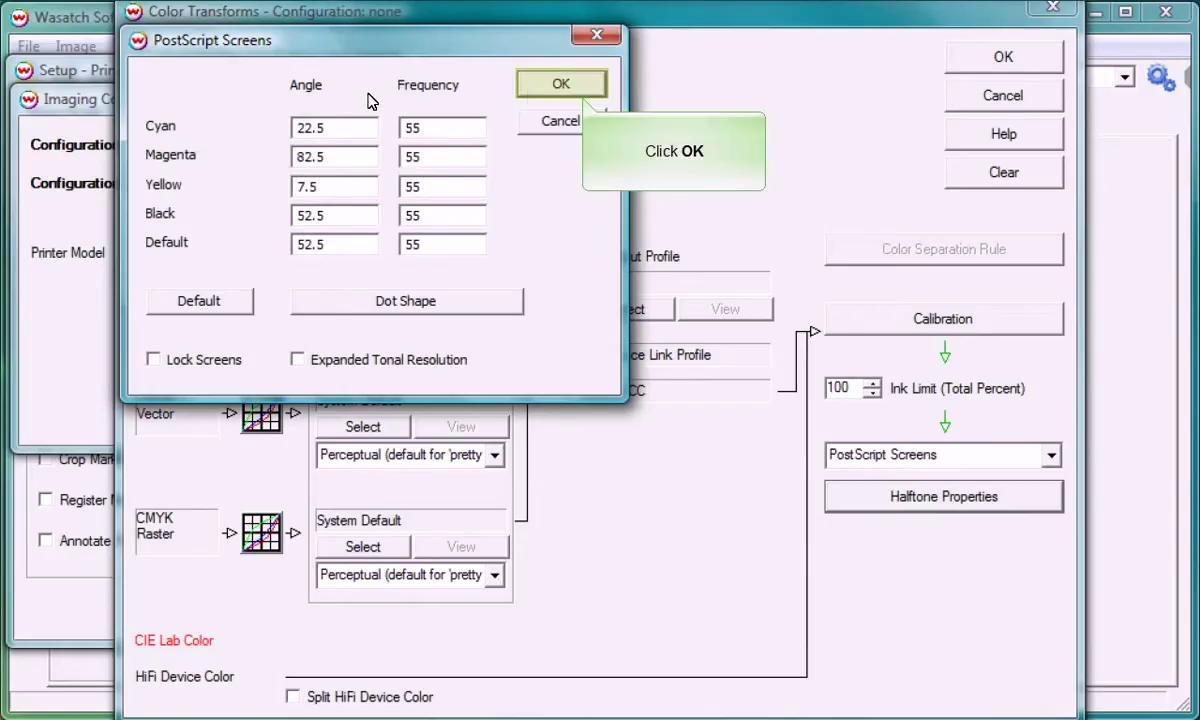
{"action": "left_click", "coordinate": [559, 89]}
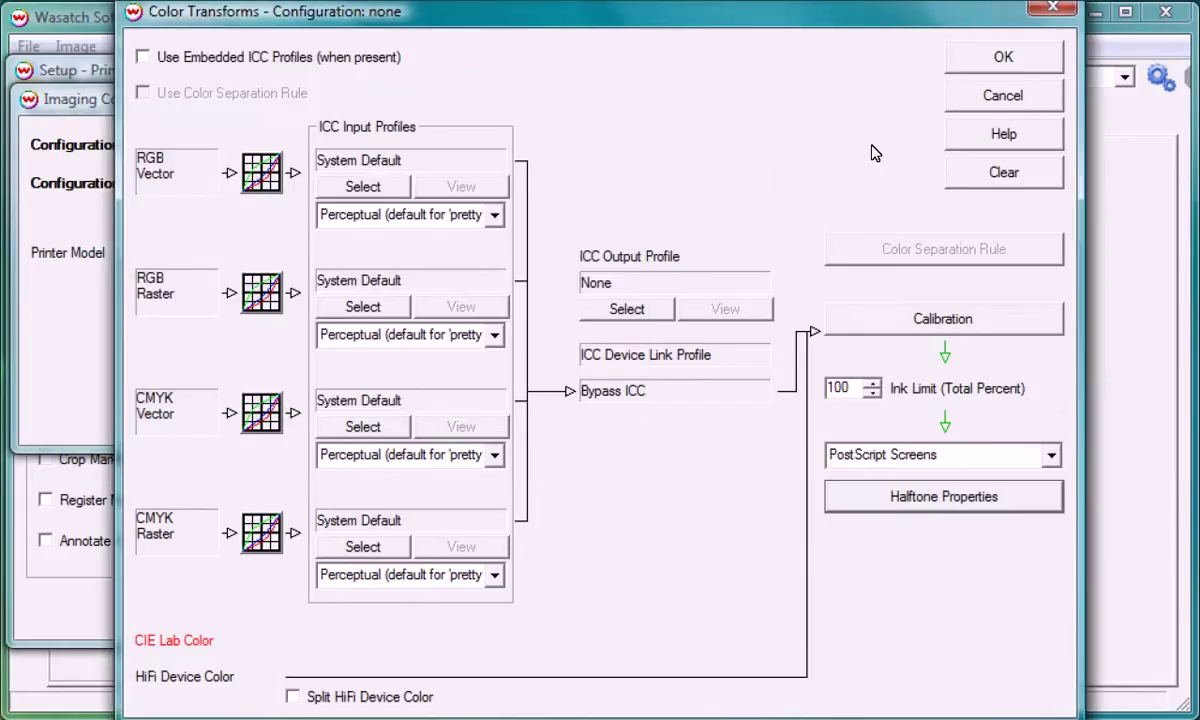
Use Wasatch Precision Rosette Screens halftoning with the rosette_1440X720dpi_65lpi_round screen at 65 LPI.
{"action": "left_click", "coordinate": [1051, 456]}
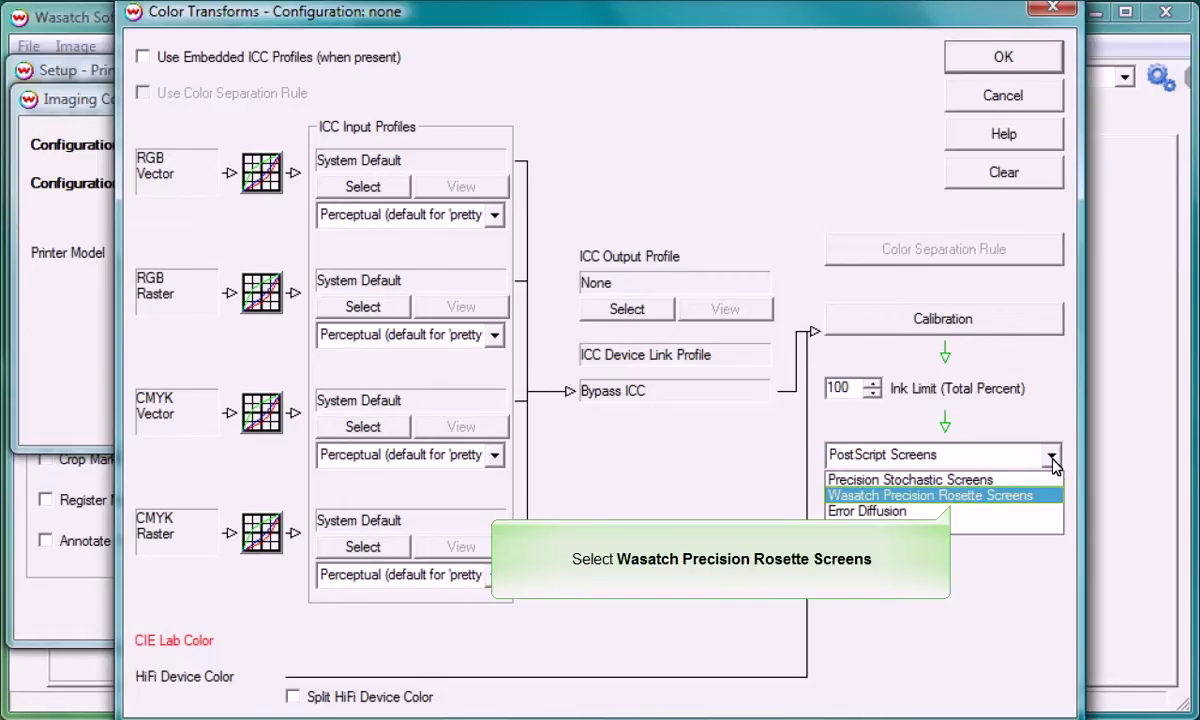
{"action": "left_click", "coordinate": [950, 496]}
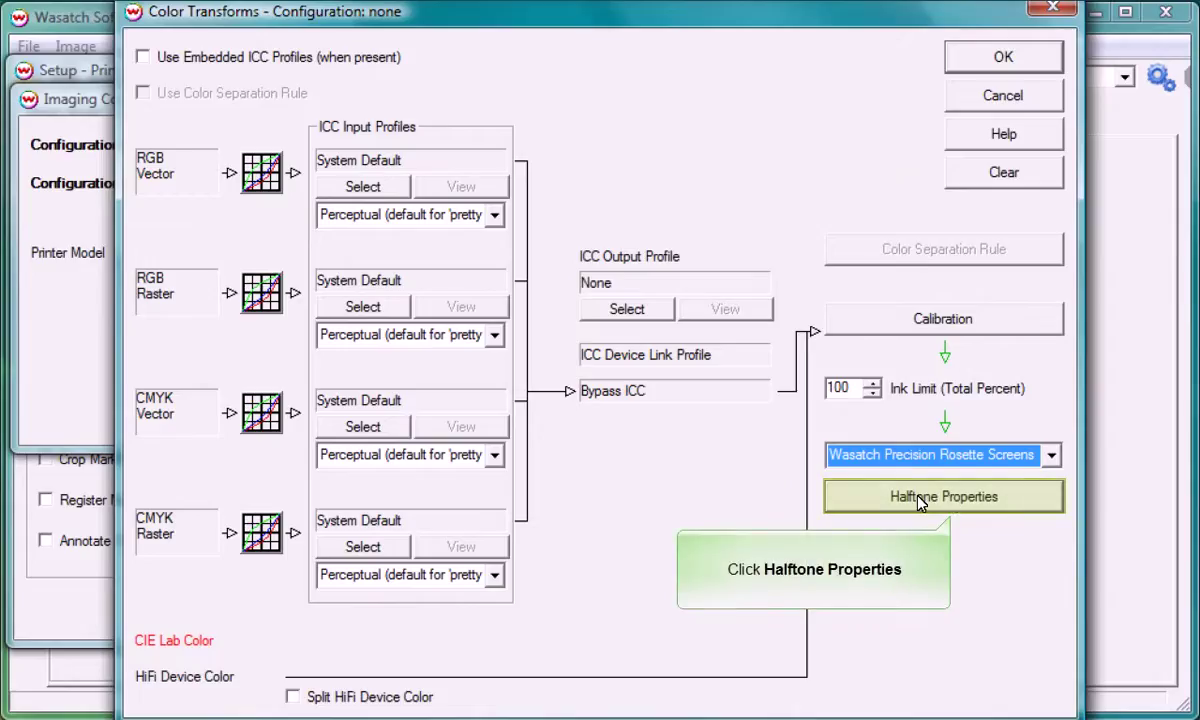
{"action": "left_click", "coordinate": [950, 498]}
{"action": "left_click", "coordinate": [758, 84]}
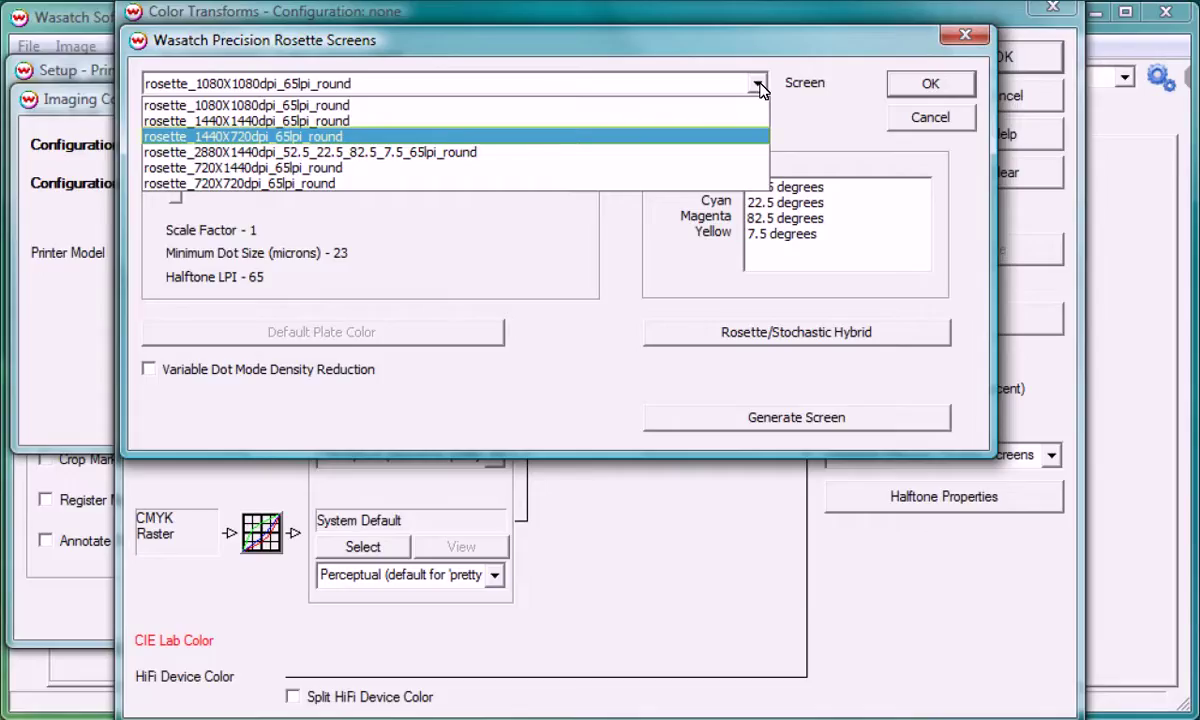
{"action": "left_click", "coordinate": [312, 142]}
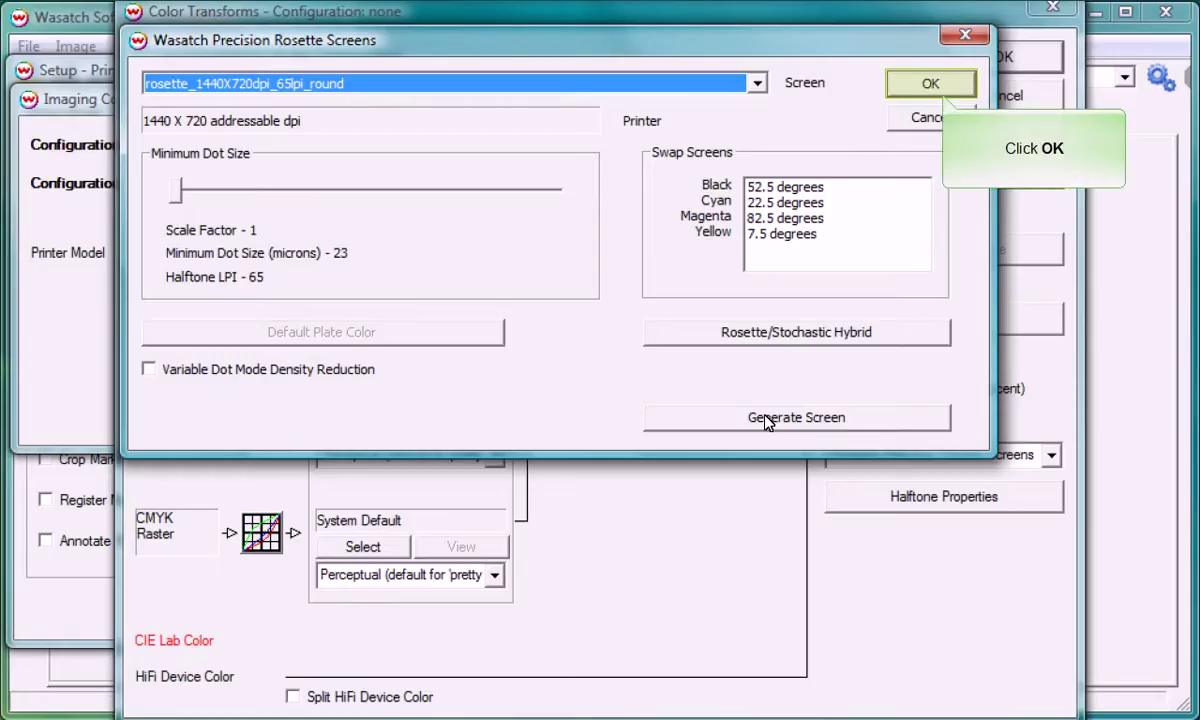
{"action": "left_click", "coordinate": [922, 86]}
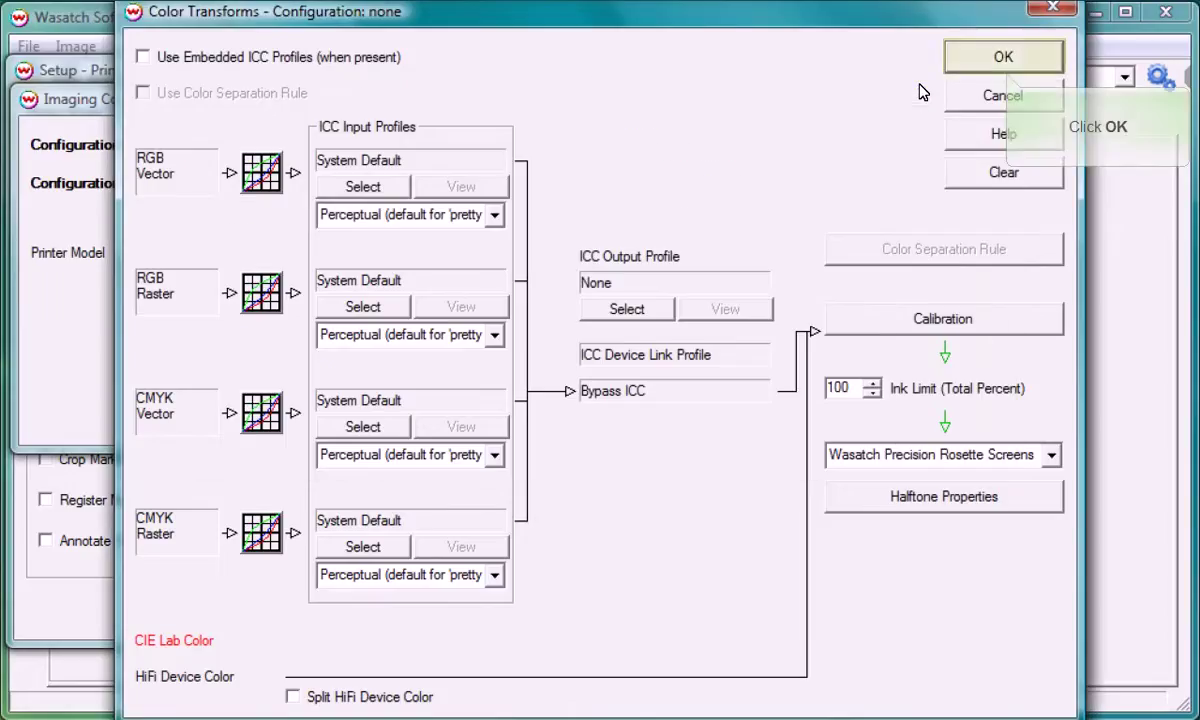
Accept the color transforms and save the imaging configuration as '1440x720_FixedDot_Rosette'.
{"action": "left_click", "coordinate": [986, 59]}
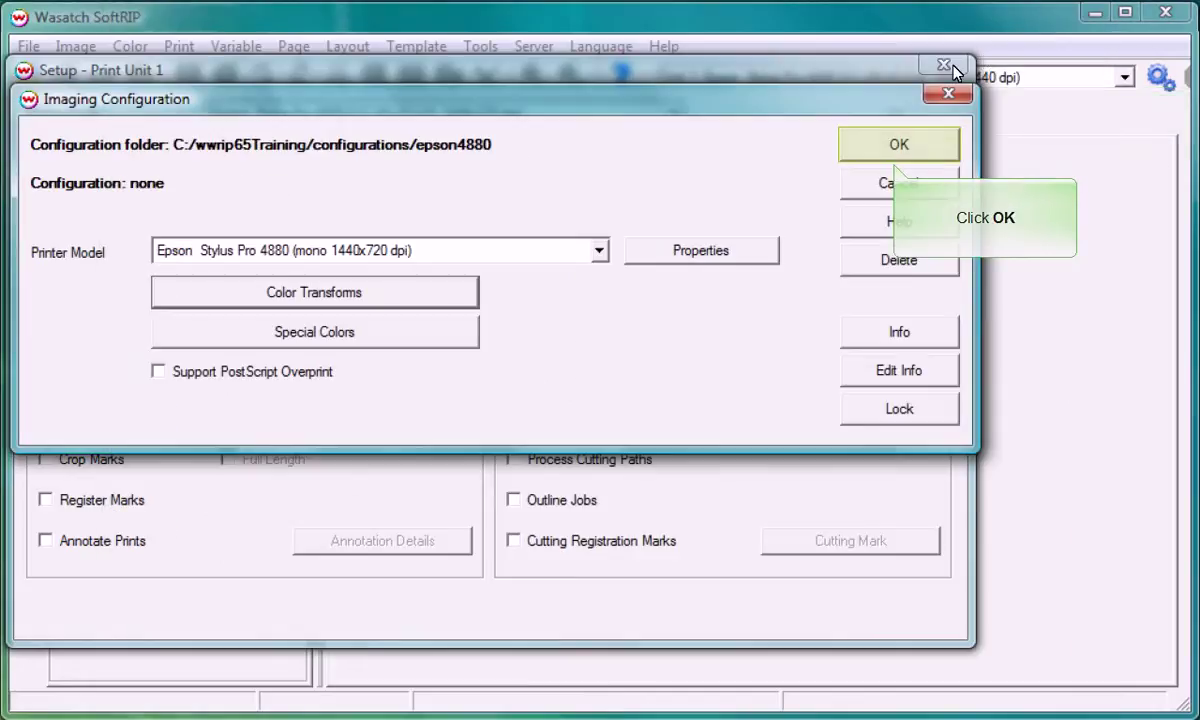
{"action": "left_click", "coordinate": [931, 148]}
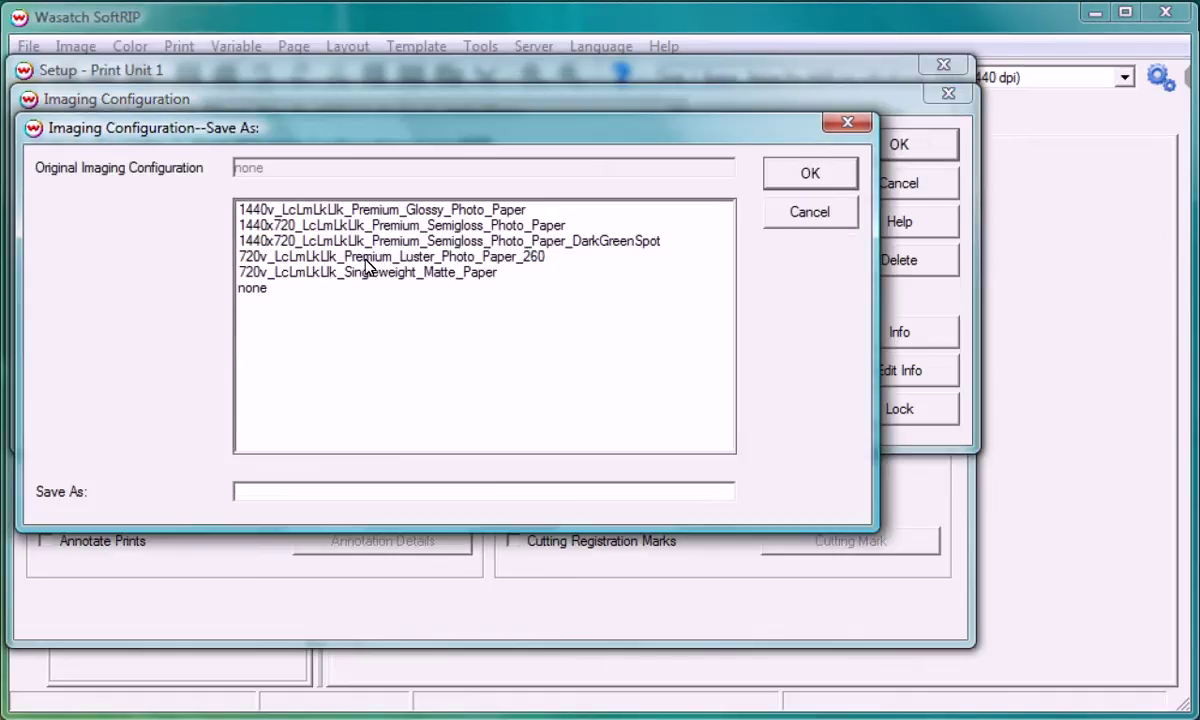
{"action": "left_click", "coordinate": [241, 489]}
{"action": "type", "text": "14"}
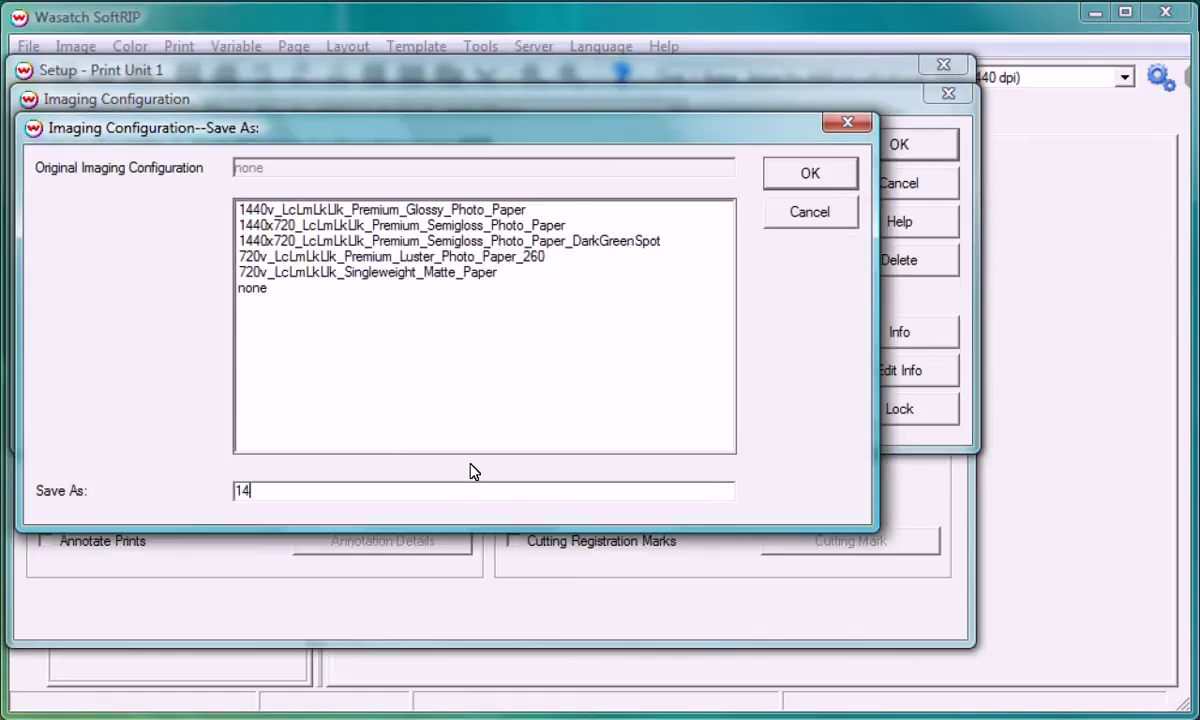
{"action": "type", "text": "40x720_FixedDot_Rosette"}
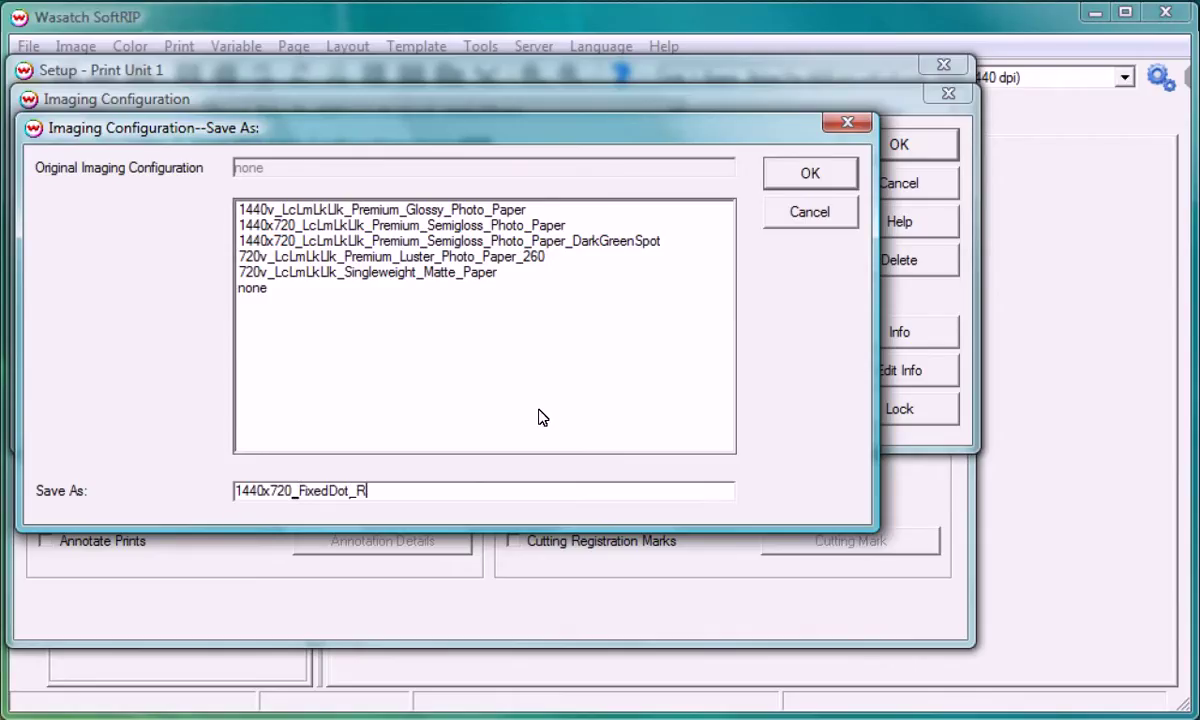
{"action": "left_click", "coordinate": [811, 177]}
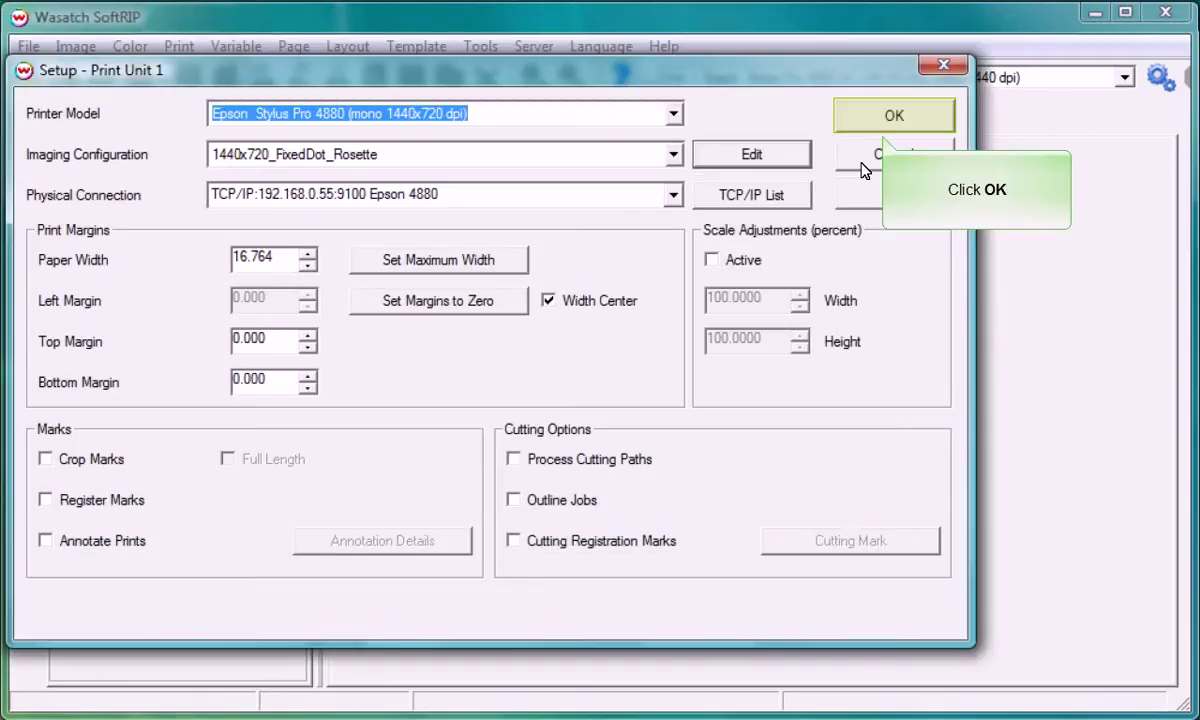
Load separateOnRIPImage.eps from the File Browser into the job area and RIP and Print it.
{"action": "left_click", "coordinate": [893, 118]}
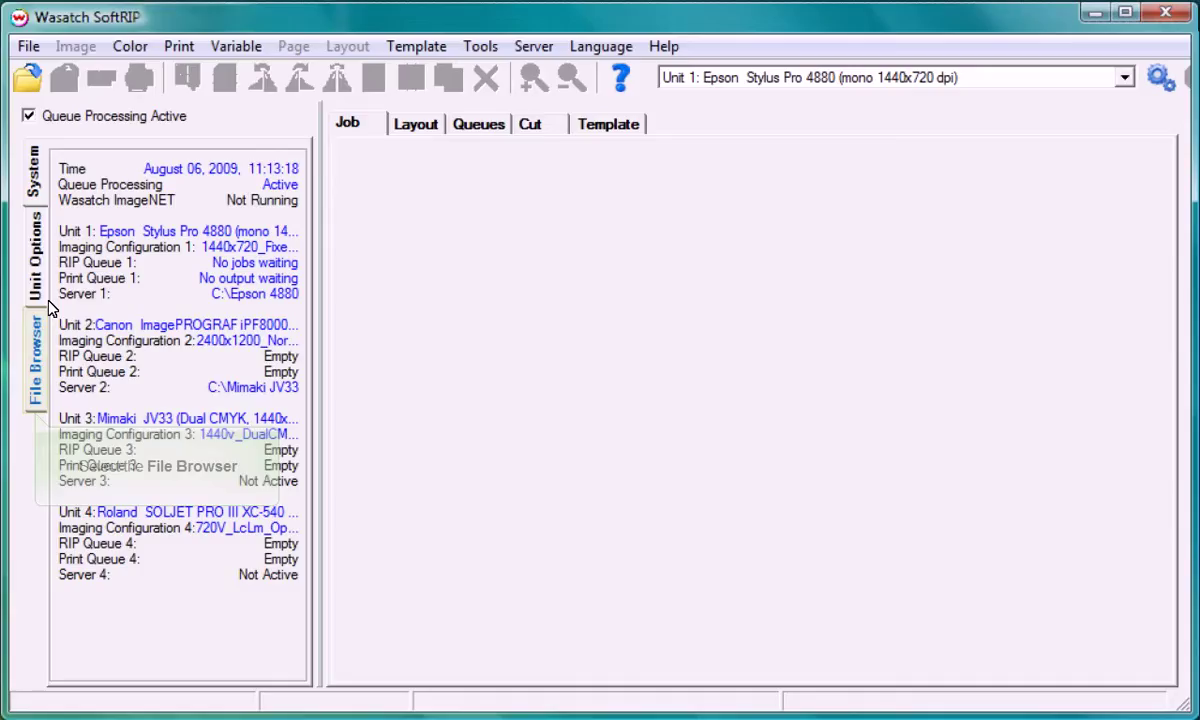
{"action": "left_click", "coordinate": [35, 352]}
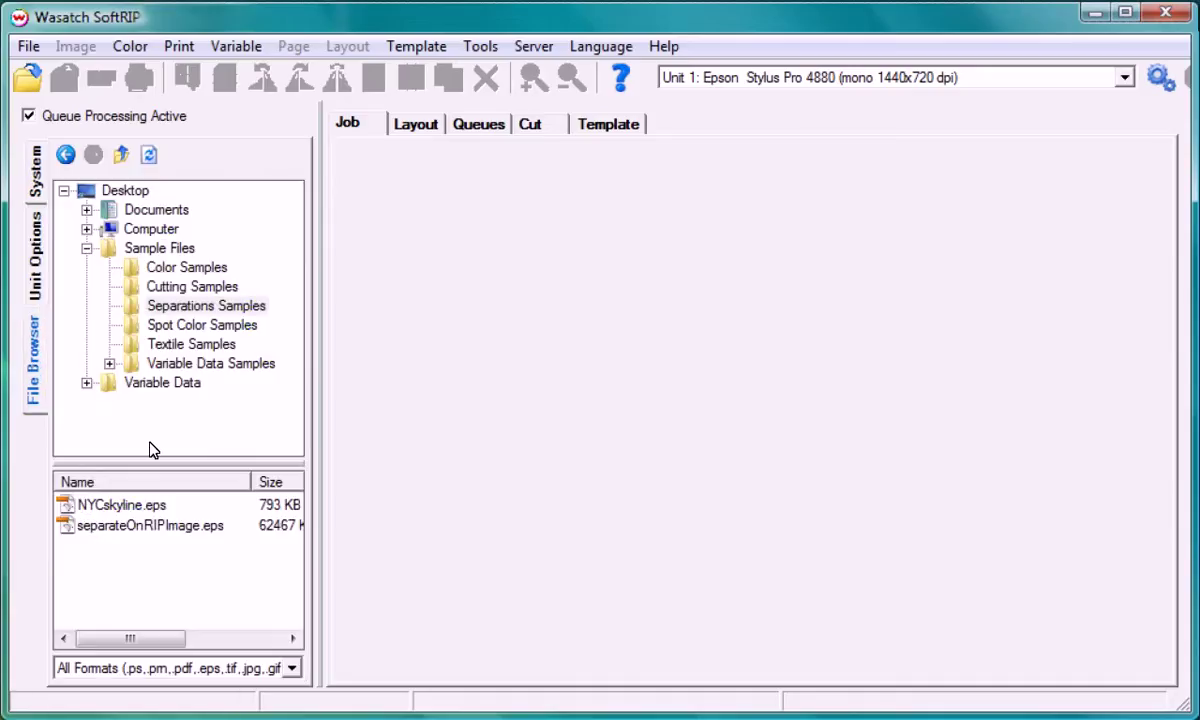
{"action": "left_click_drag", "start_coordinate": [153, 526], "coordinate": [603, 437]}
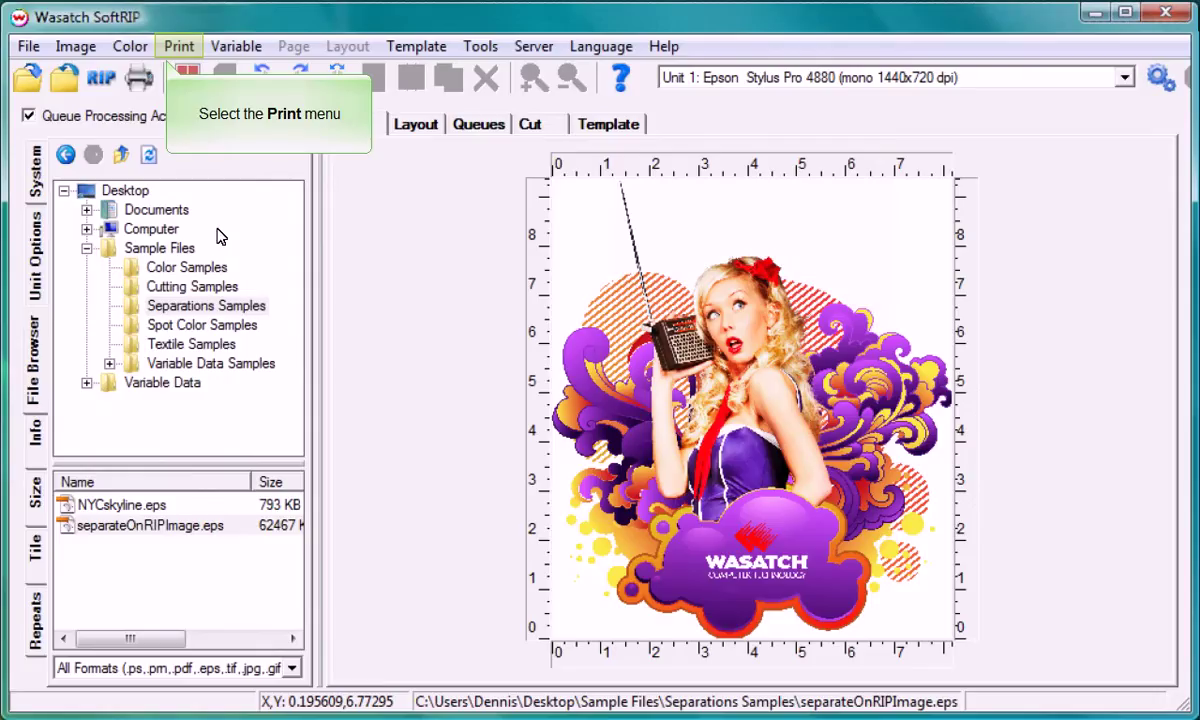
{"action": "left_click", "coordinate": [179, 47]}
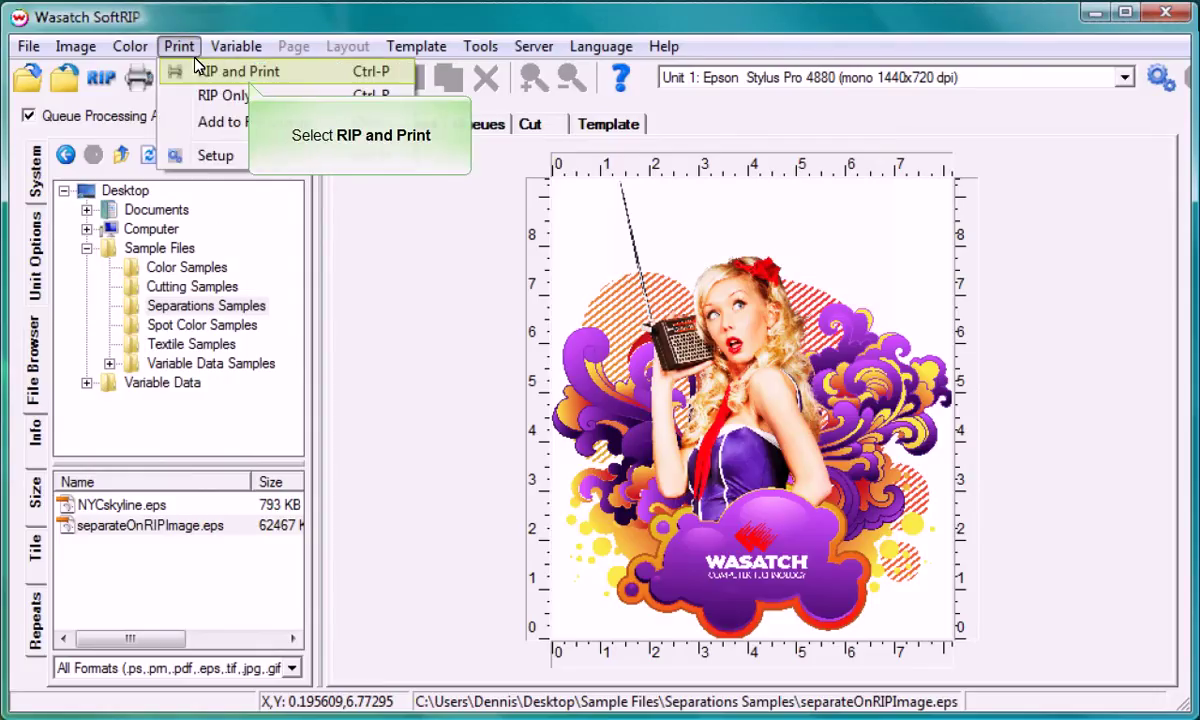
{"action": "left_click", "coordinate": [197, 67]}
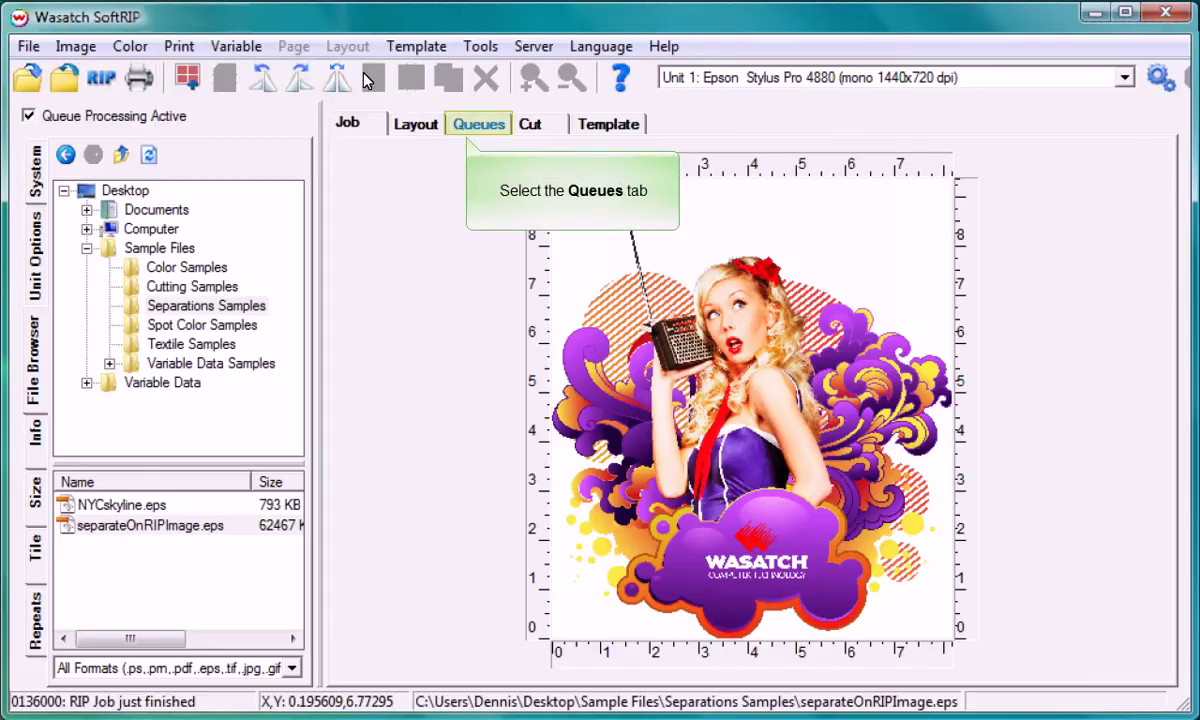
View the Print Queue's Separation column showing separateOnRIPImage as K, C, M and Y separations.
{"action": "left_click", "coordinate": [485, 124]}
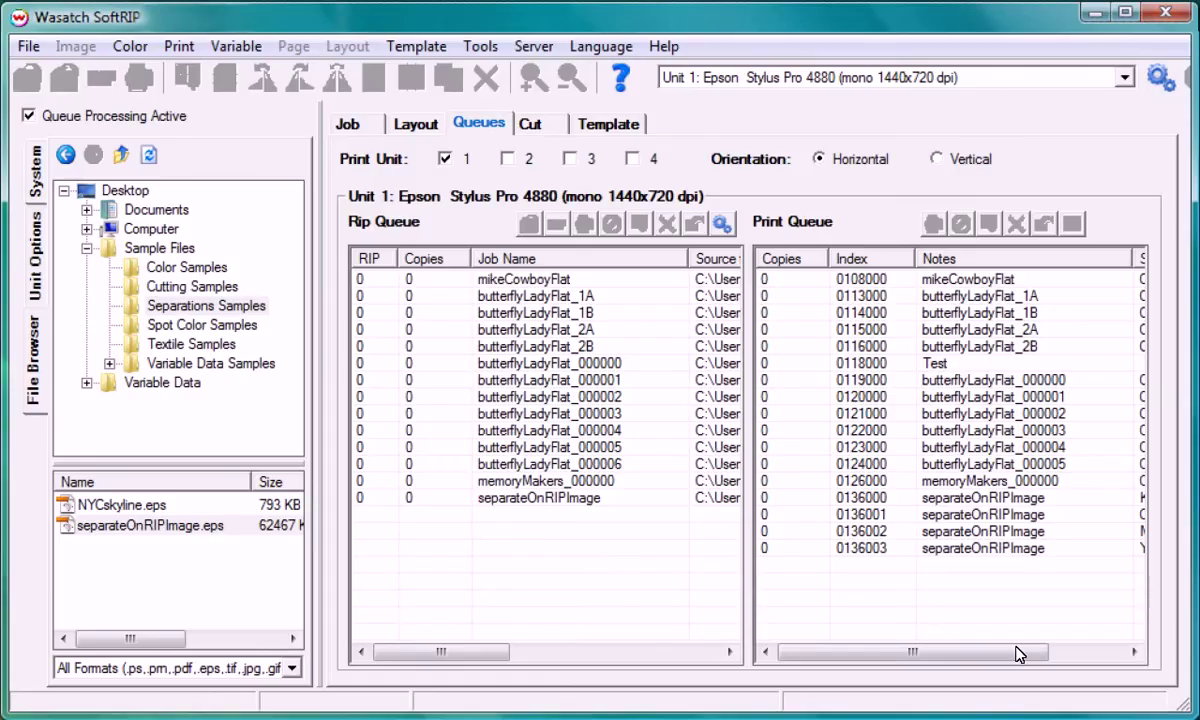
{"action": "left_click_drag", "start_coordinate": [1018, 652], "coordinate": [1100, 665]}
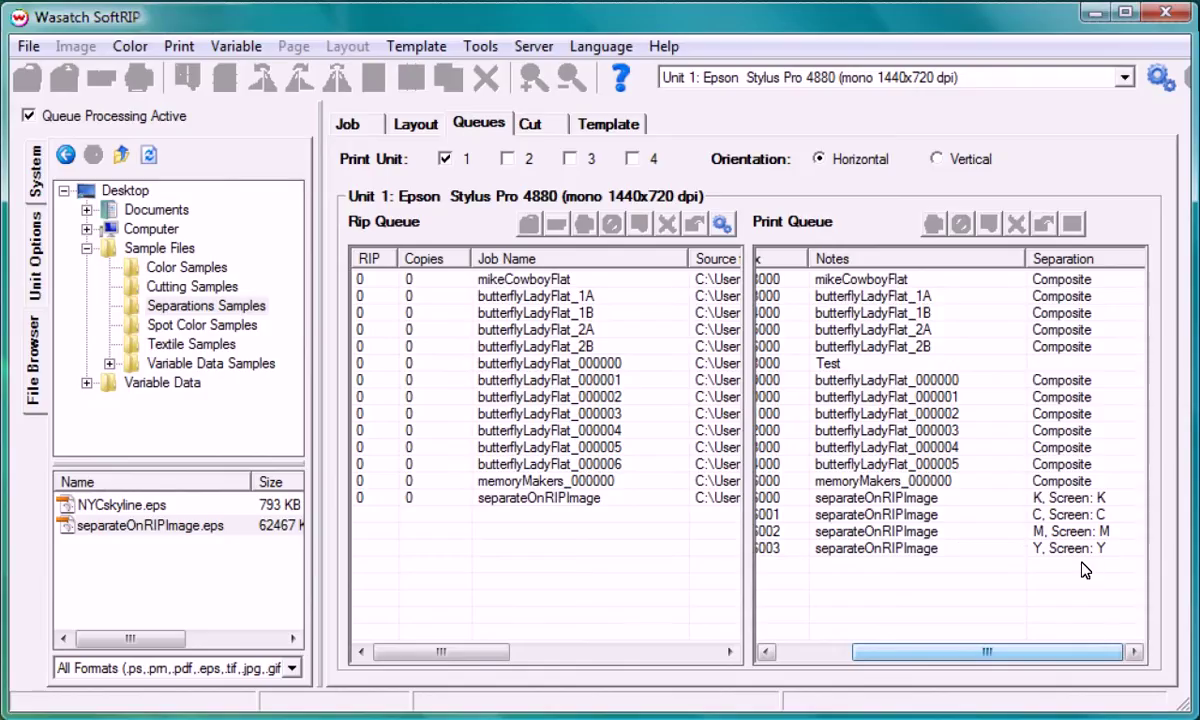